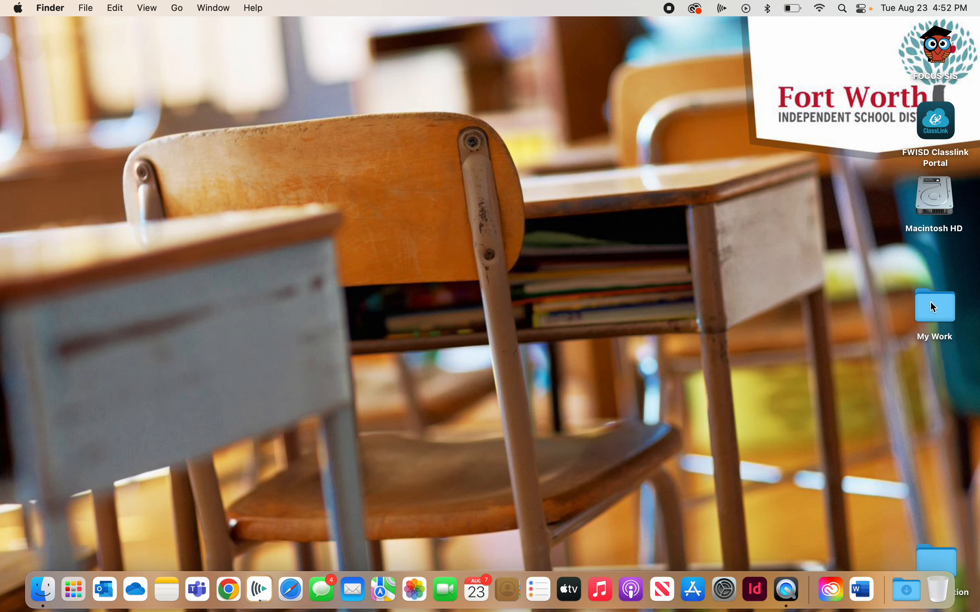
- Move the existing My Work folder to the trash and create a new desktop folder named My Work below Macintosh HD
drag(940, 308, 939, 564)
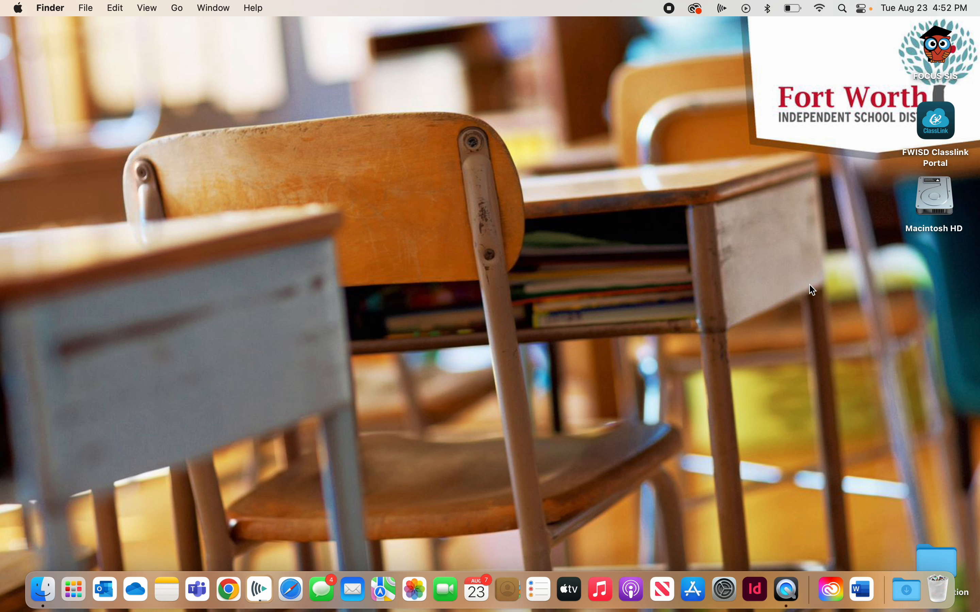
right_click(929, 291)
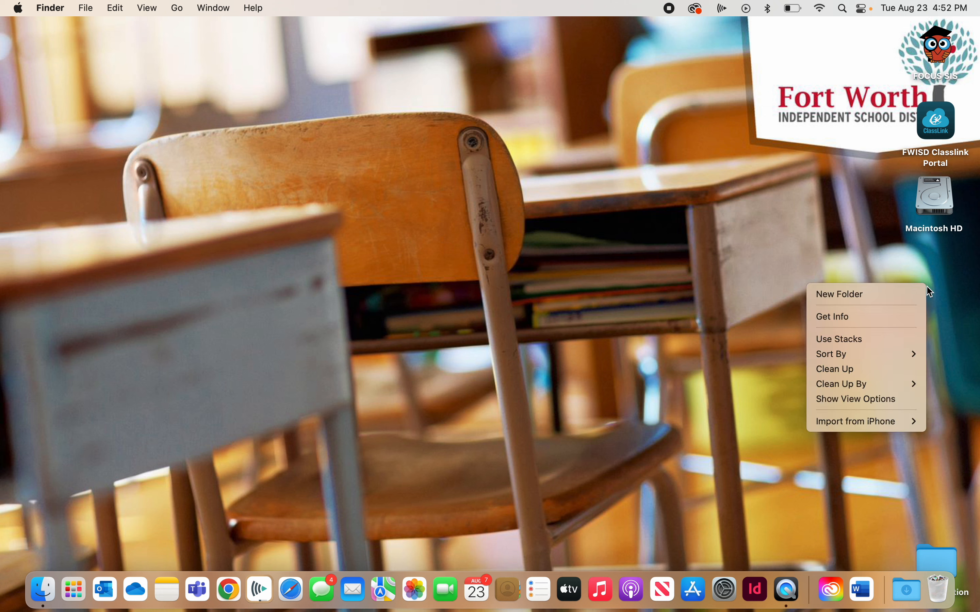
click(848, 295)
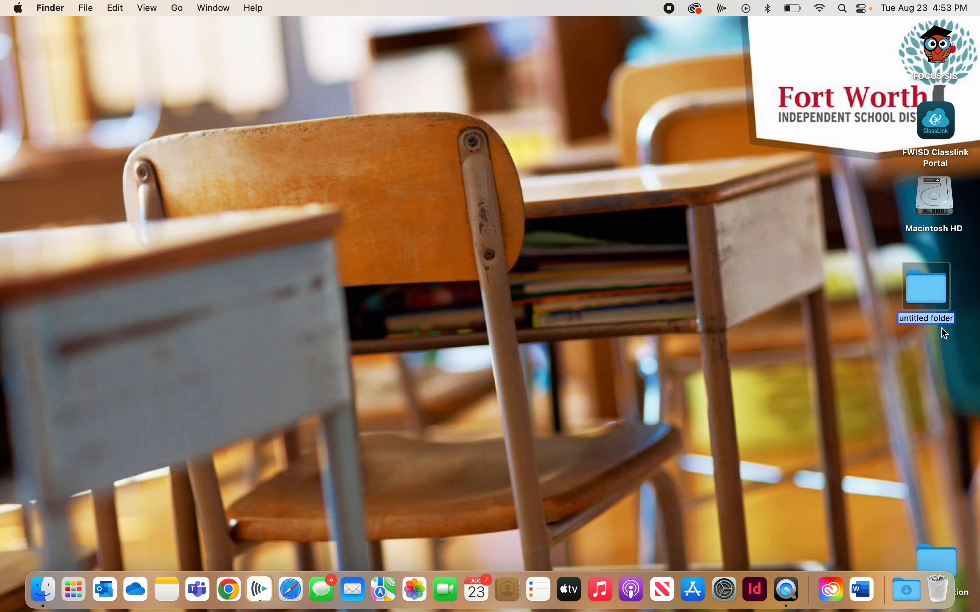
text(My Work)
key(Return)
click(884, 338)
drag(923, 292, 933, 282)
click(847, 296)
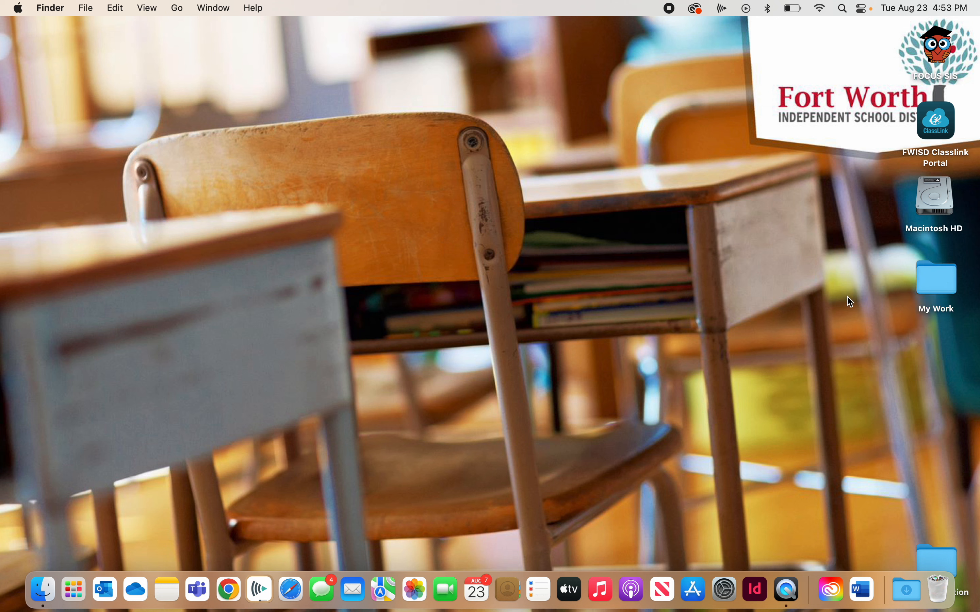
- Open the My Work folder, enlarge its window and reposition it so the desktop folder icons stay uncovered
double_click(936, 274)
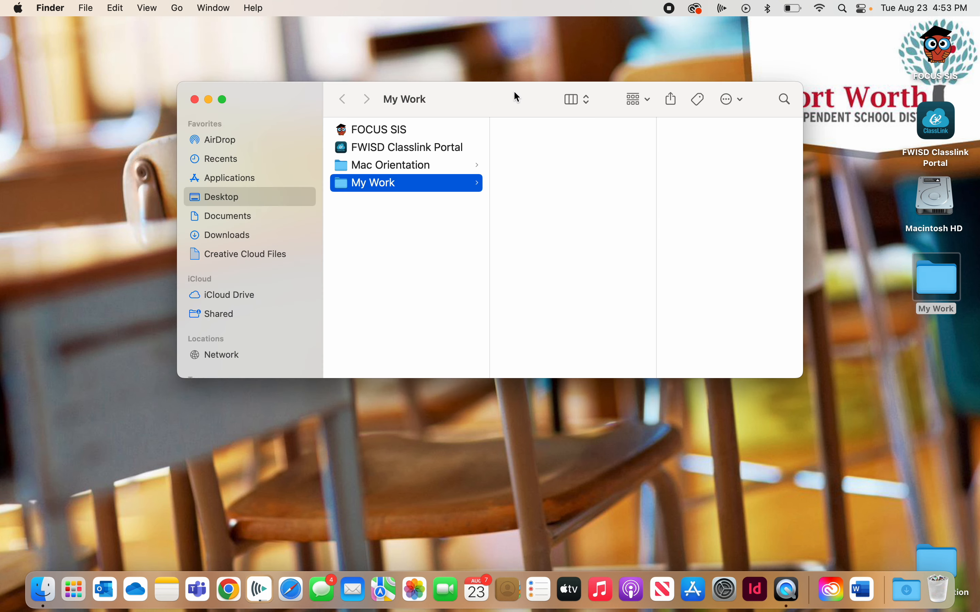
drag(514, 93, 417, 65)
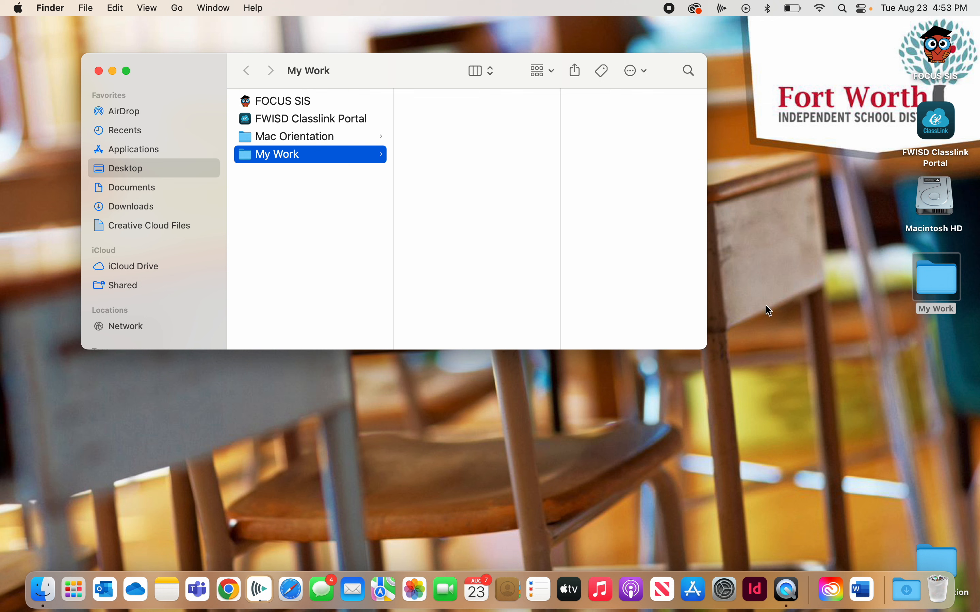
drag(707, 348, 866, 496)
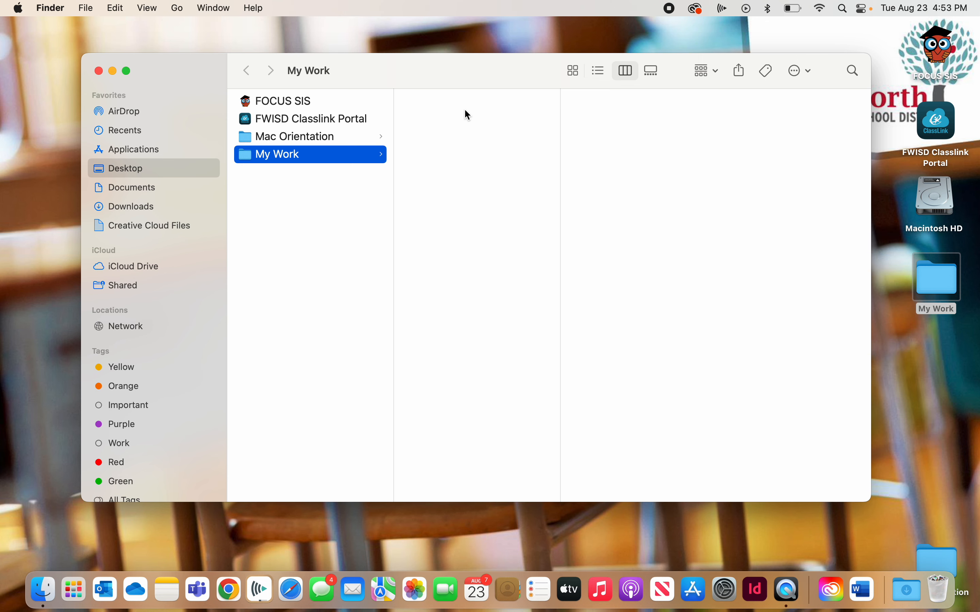
drag(377, 77, 343, 71)
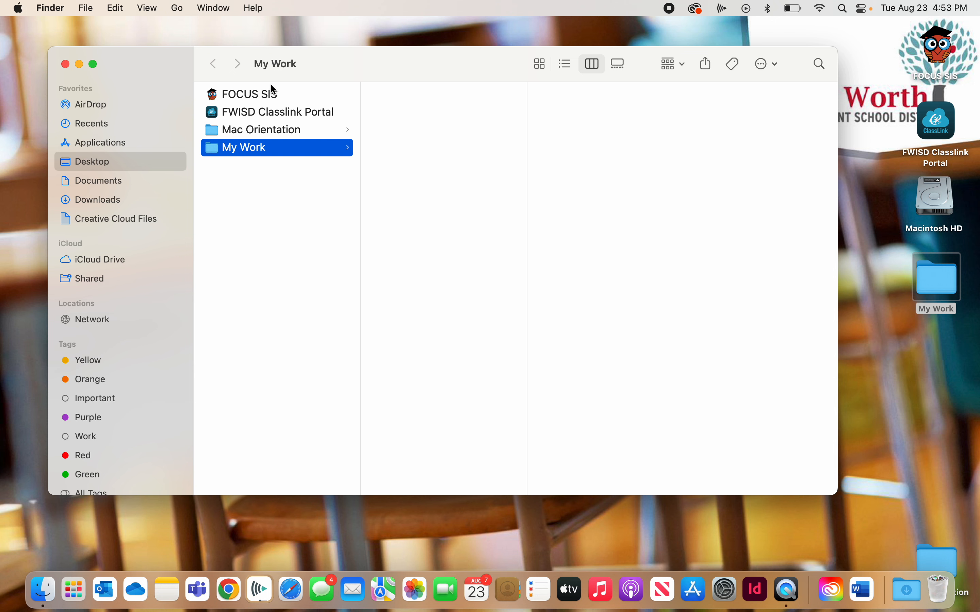
- Compare the My Work folder in icon, list, column and gallery views, ending in column view
click(539, 63)
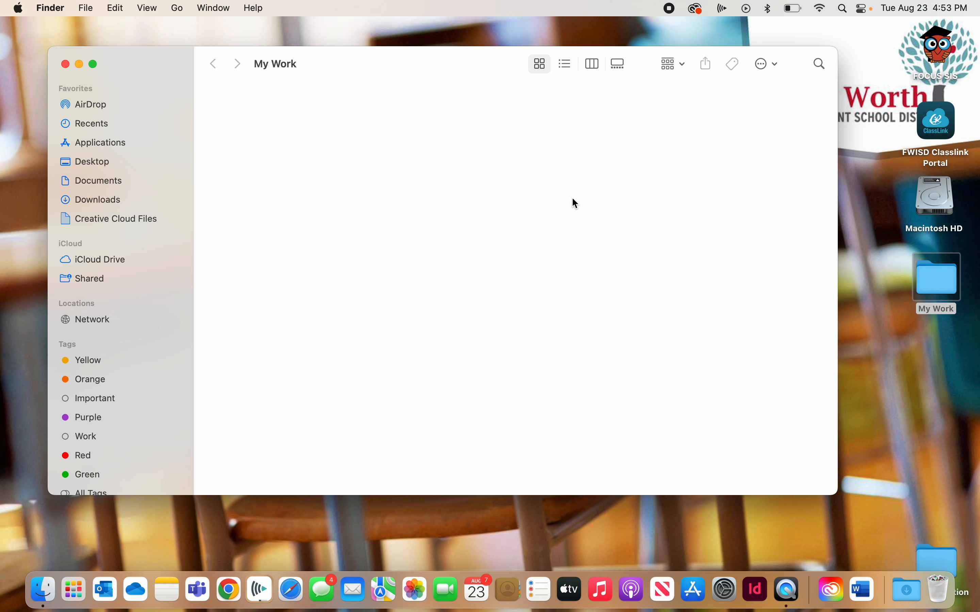
click(566, 64)
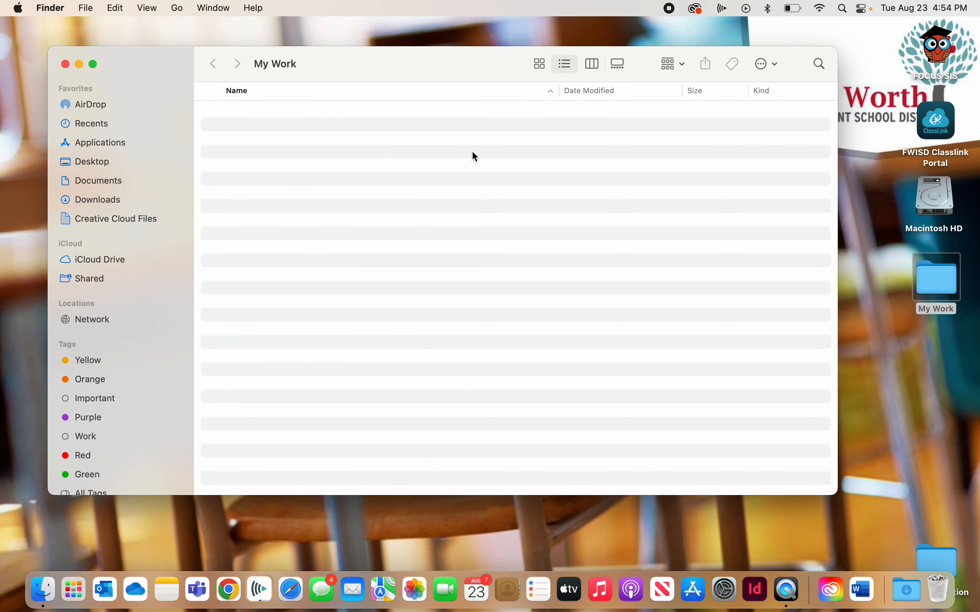
click(596, 71)
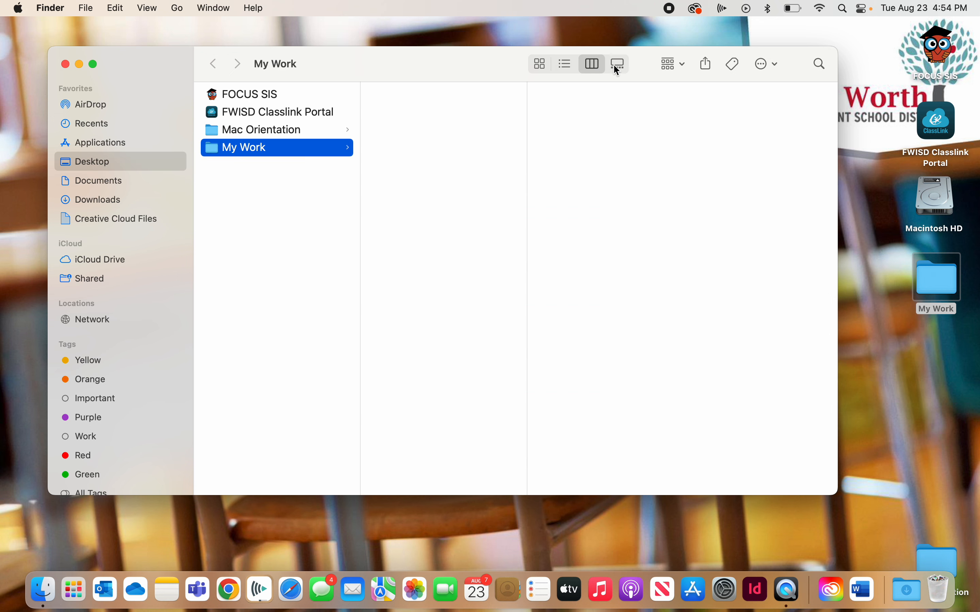
click(622, 70)
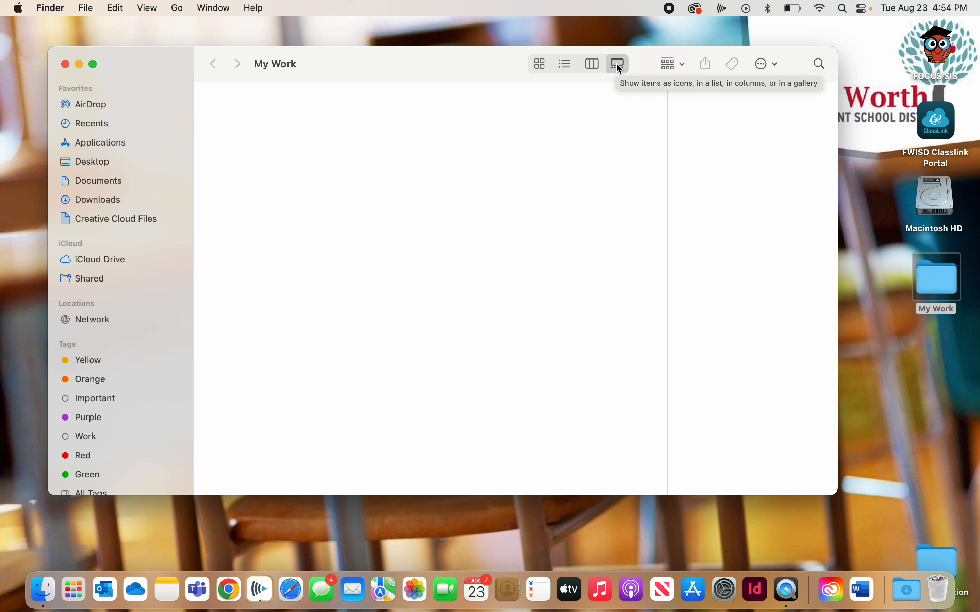
click(591, 68)
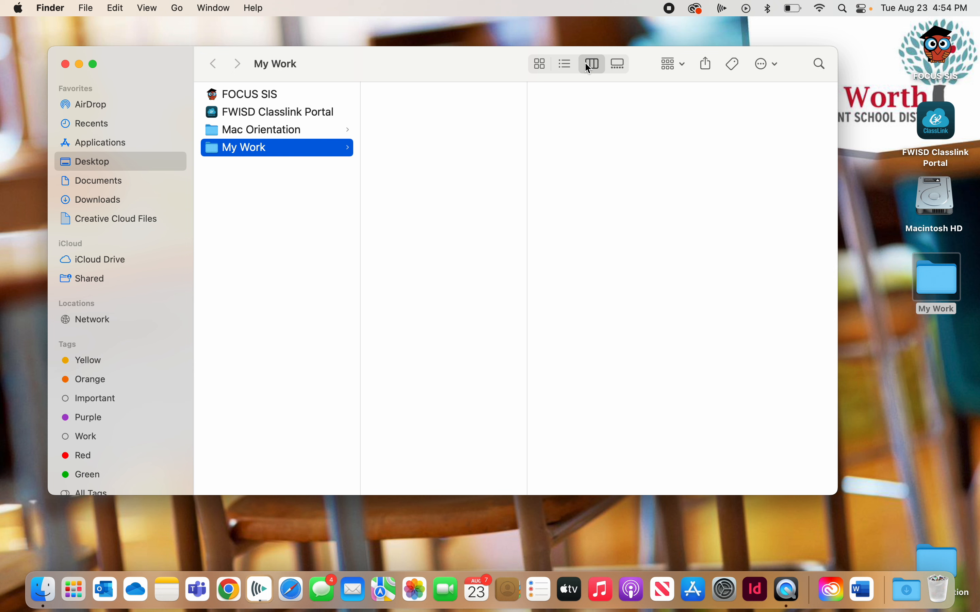
- From the Desktop location, select My Work and create a folder named Project 1 inside it
click(116, 161)
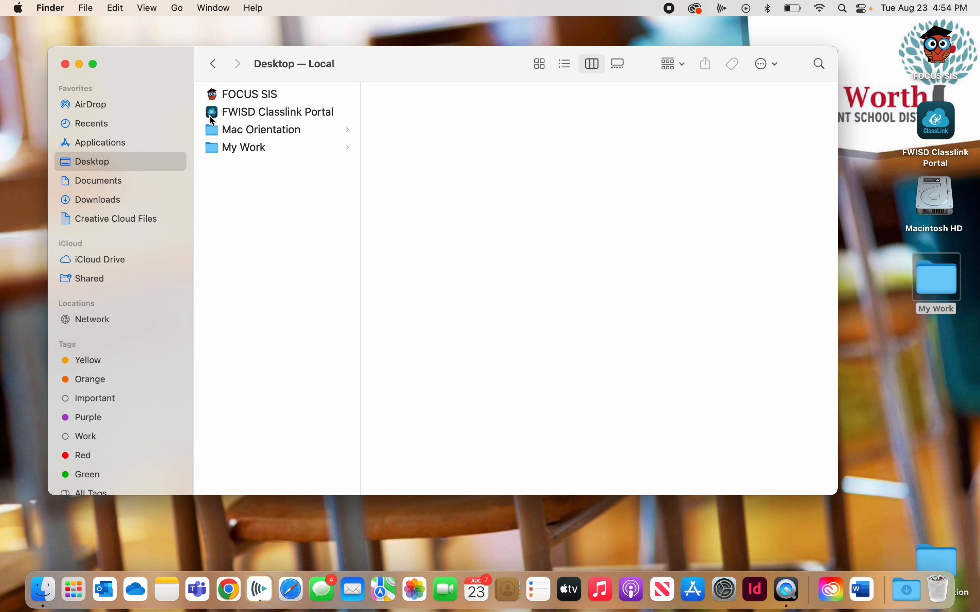
click(230, 149)
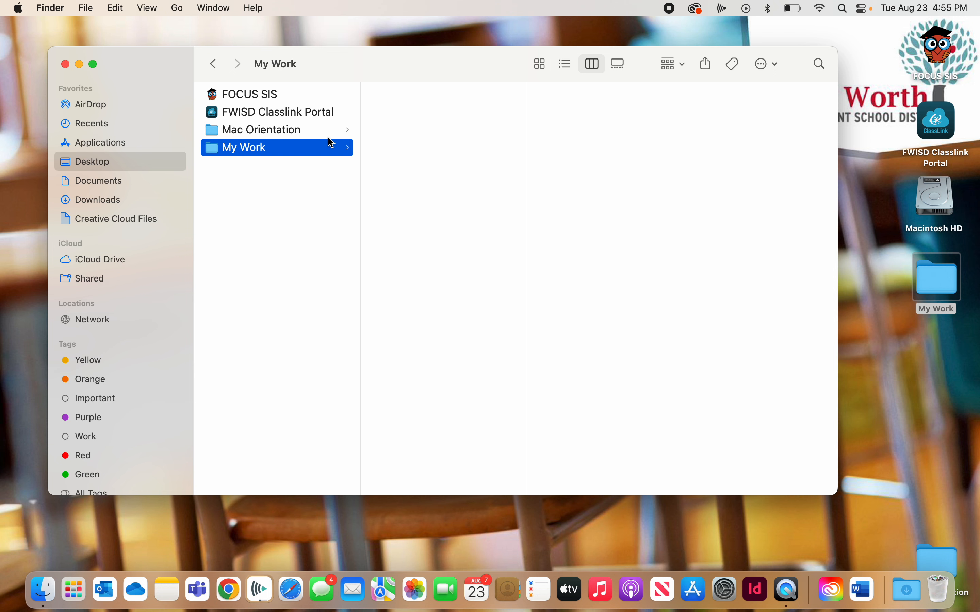
right_click(396, 100)
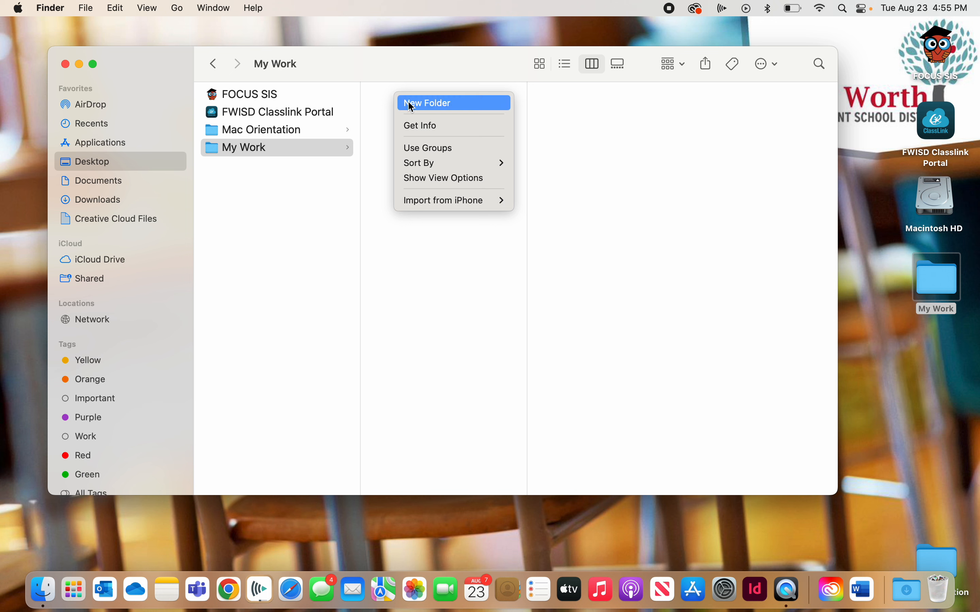
click(420, 100)
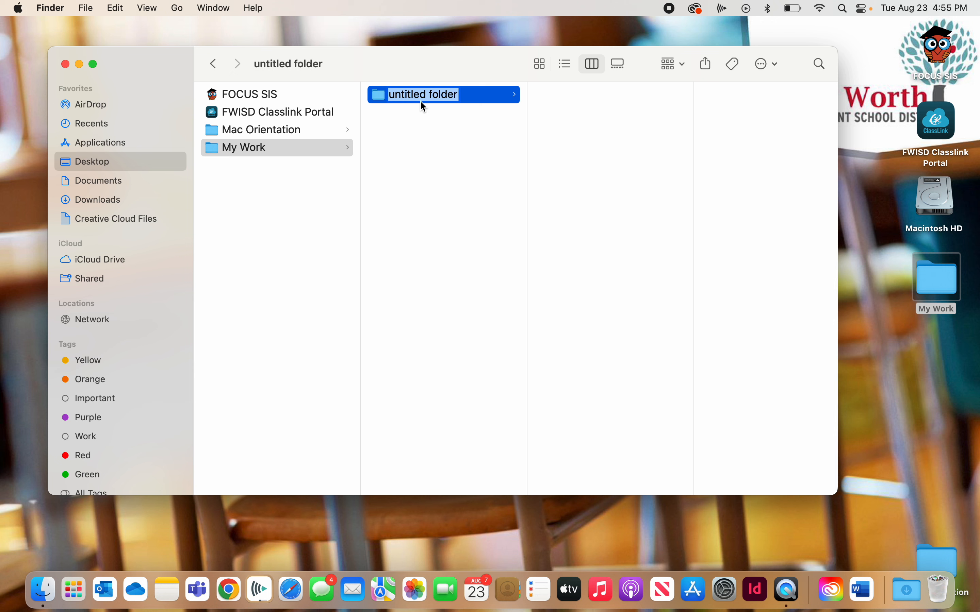
text(Proj)
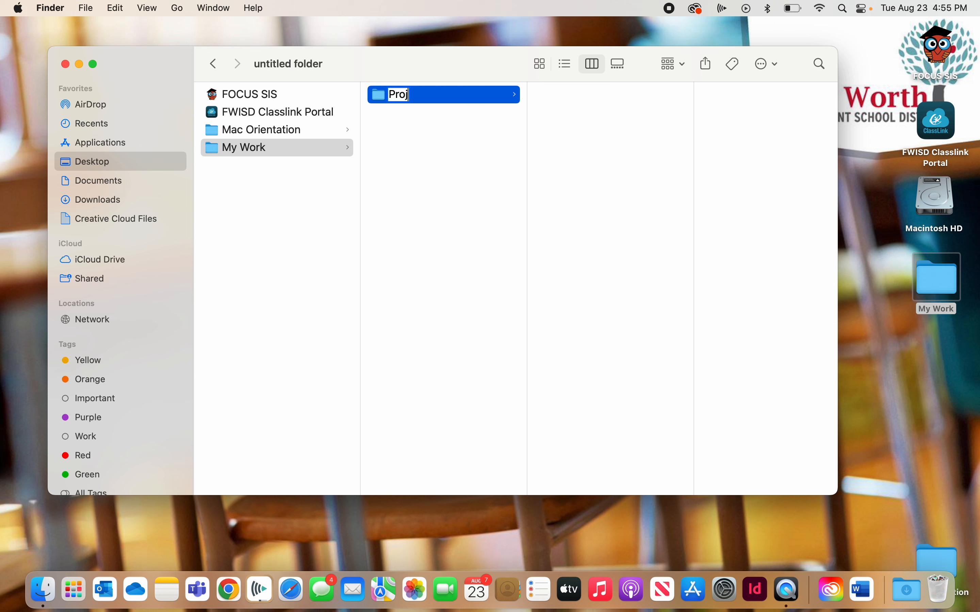
text(ect 1)
key(Return)
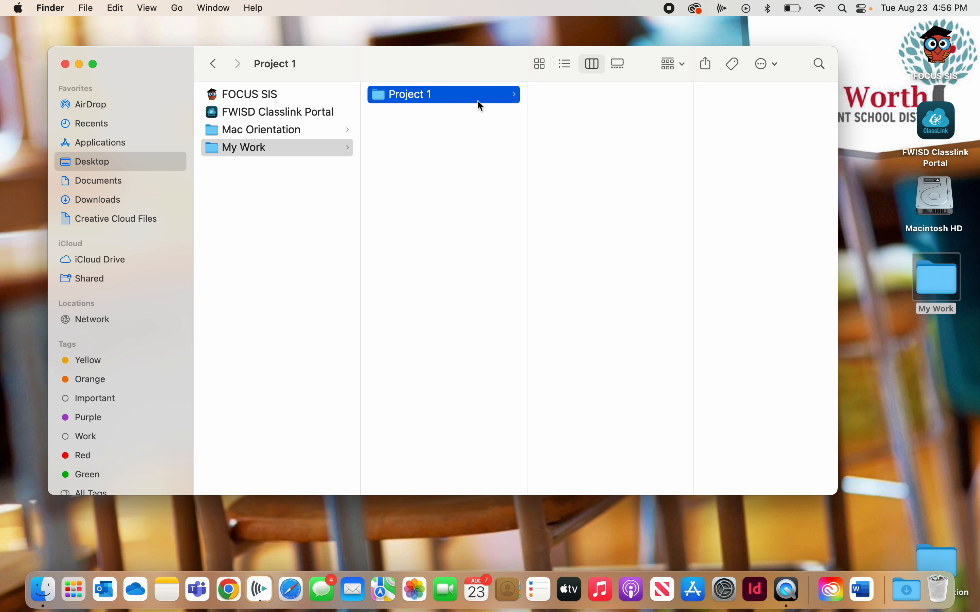
- Create a subfolder named Photos inside the Project 1 folder
right_click(586, 95)
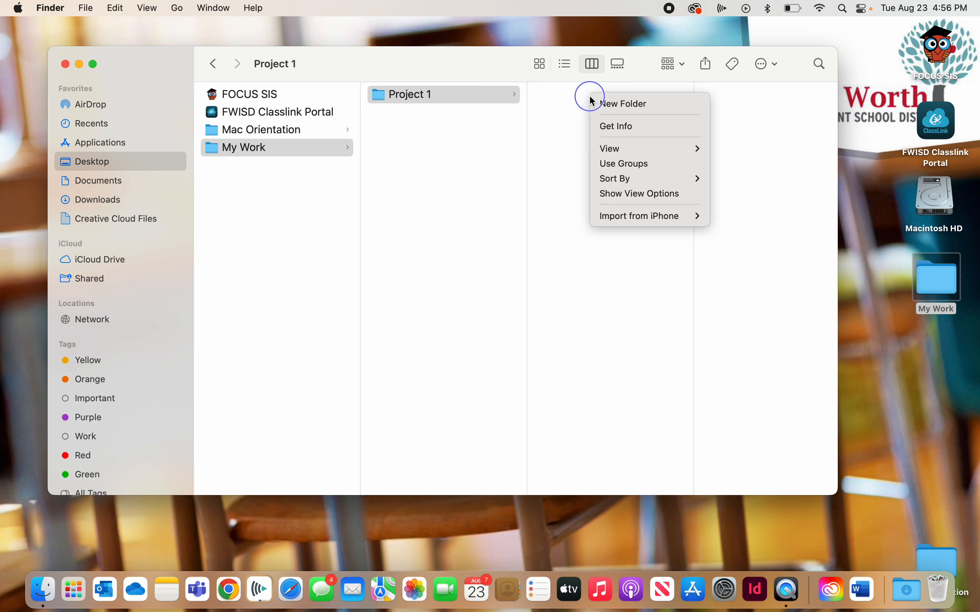
click(614, 101)
text(P)
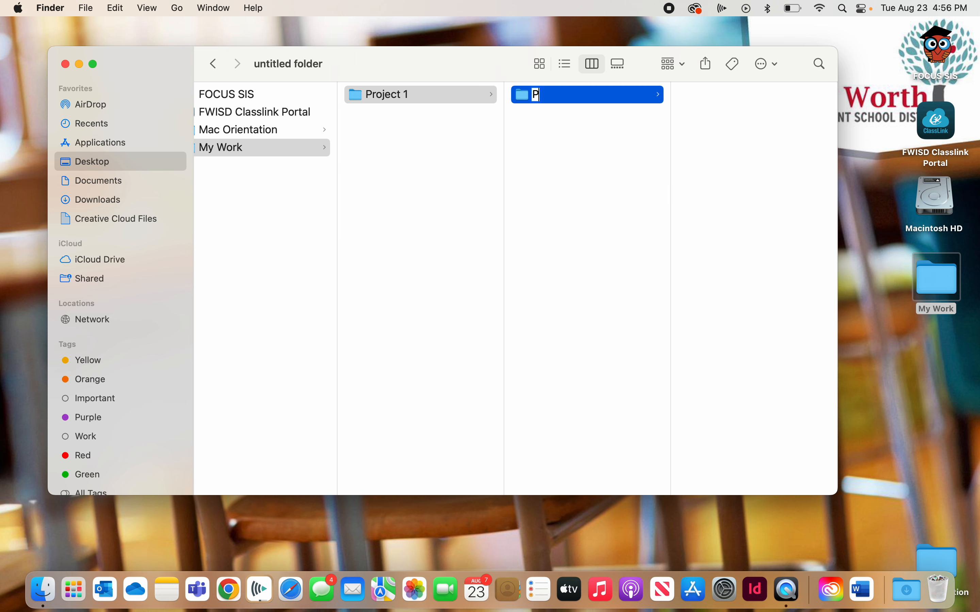
text(hotos)
key(Return)
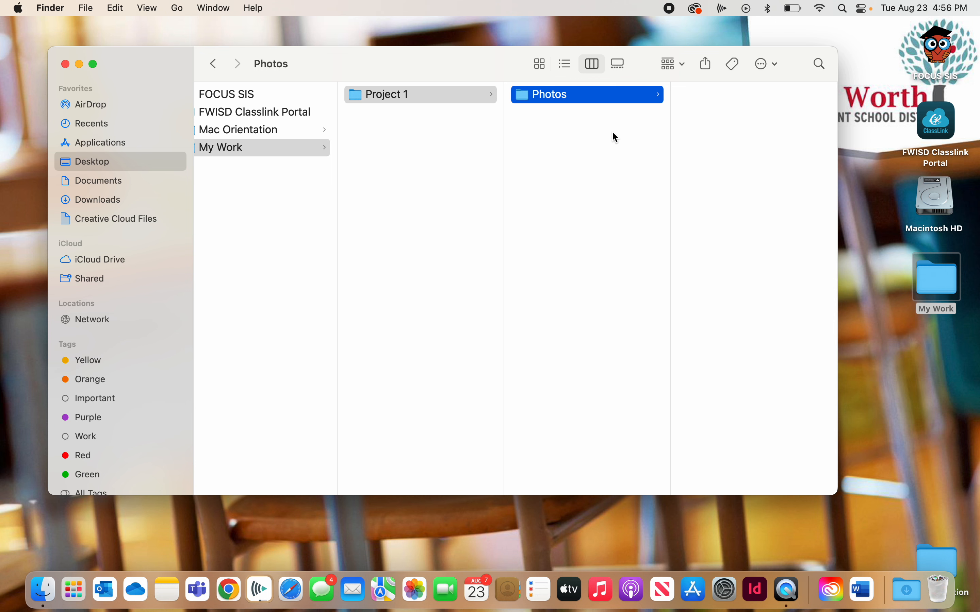
- Create a second subfolder named Art work inside Project 1, alongside Photos
right_click(567, 122)
click(589, 129)
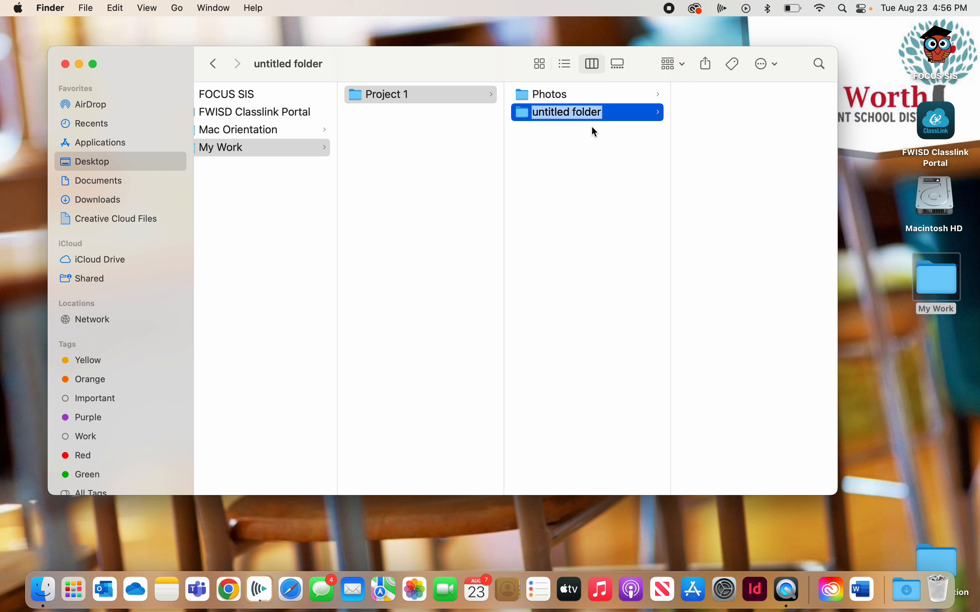
text(Art work)
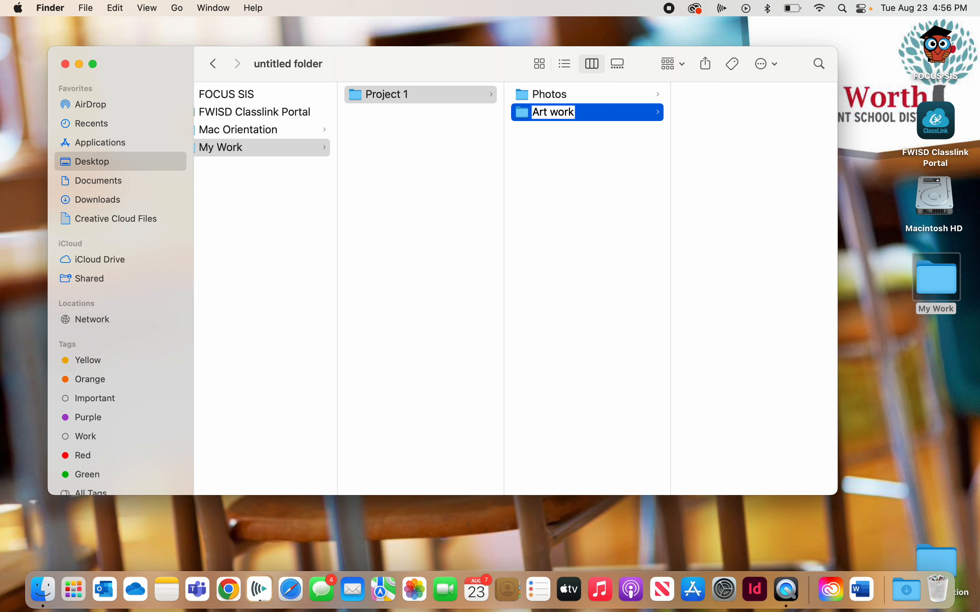
key(Return)
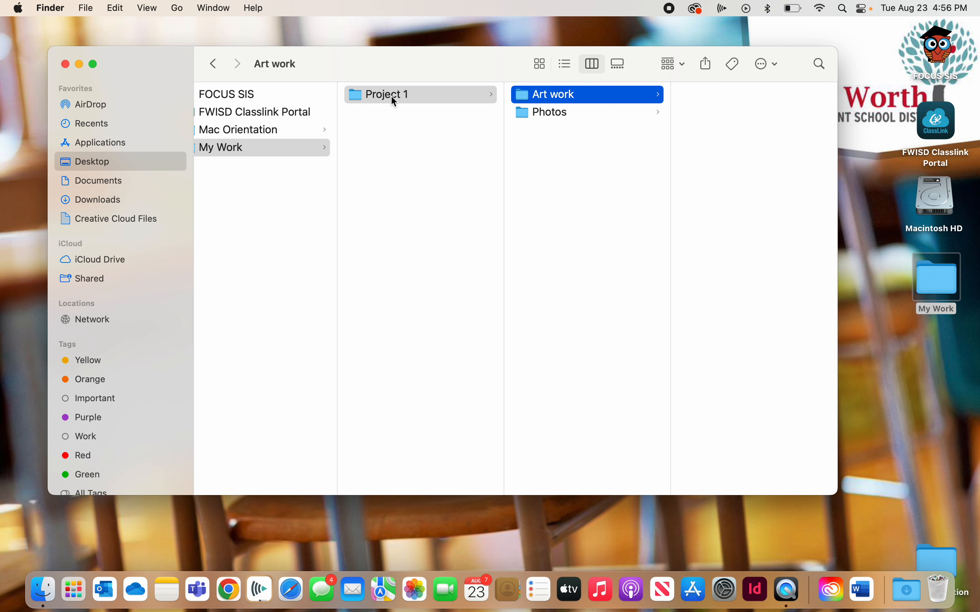
- Examine the folder hierarchy in columns, going from Photos back up through Project 1 to My Work
scroll(423, 144, left, 2)
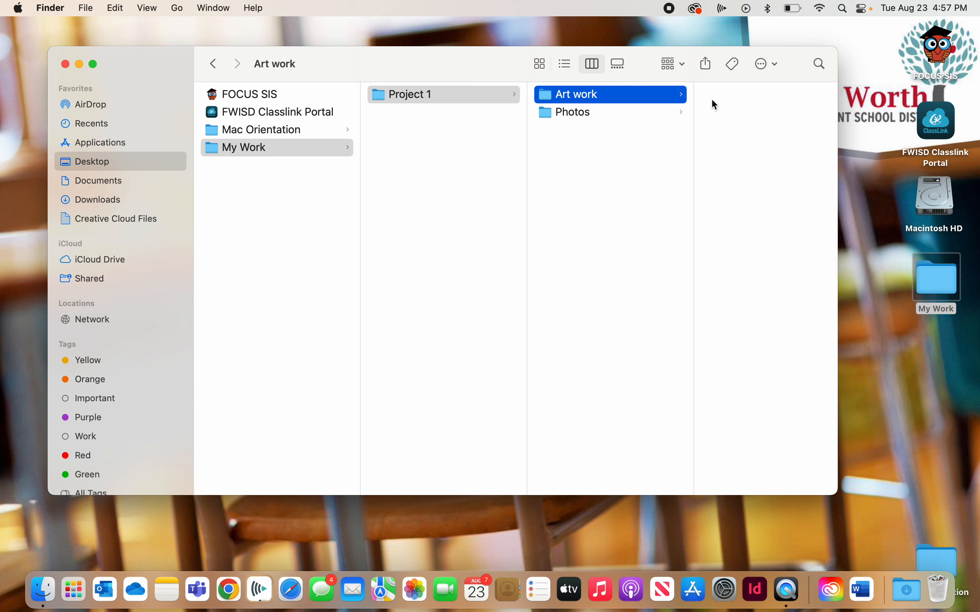
click(655, 113)
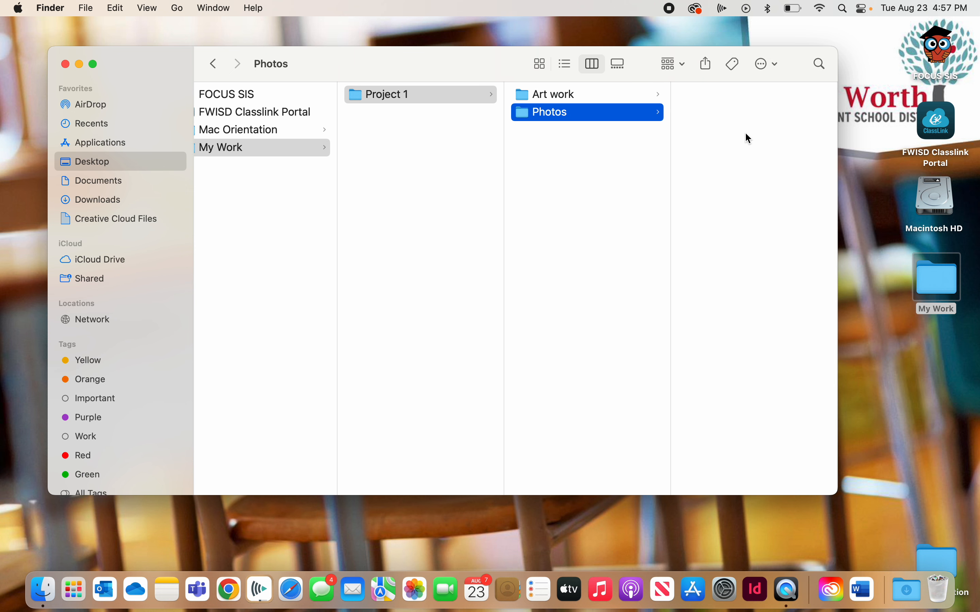
key(Left)
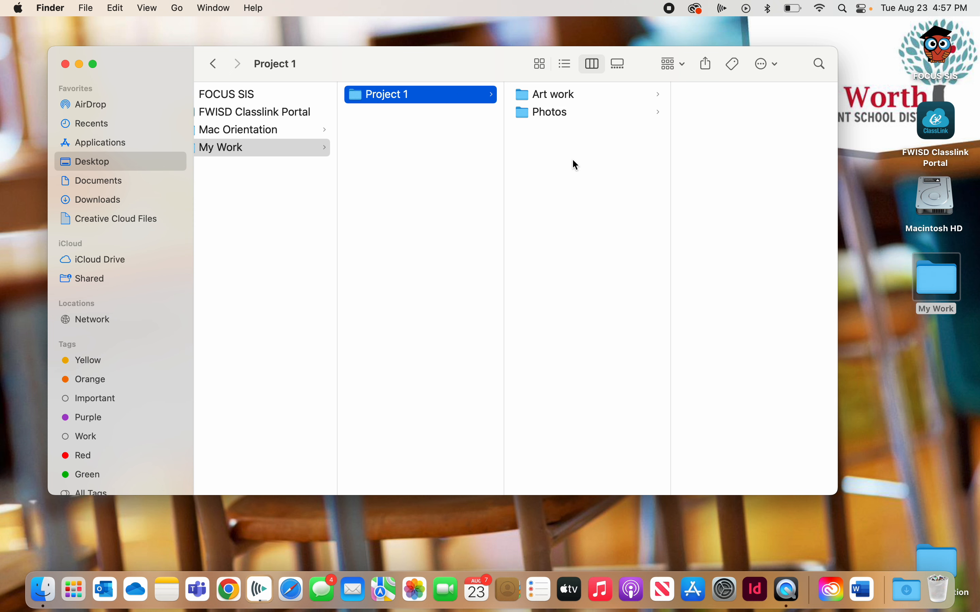
click(253, 149)
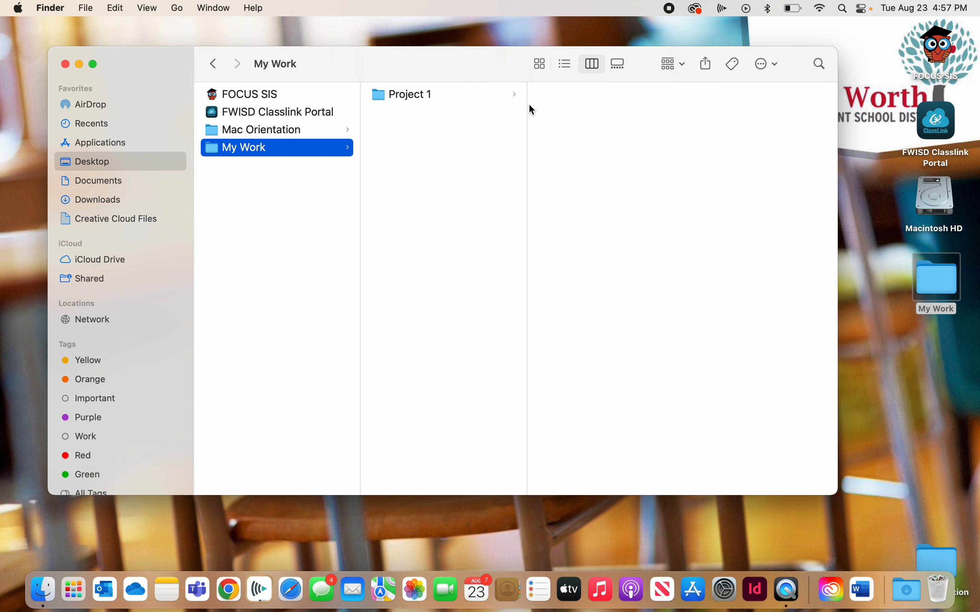
- Examine the same My Work hierarchy in list view, expanding Project 1 and its Photos and Art work subfolders, and collapse Project 1
click(566, 65)
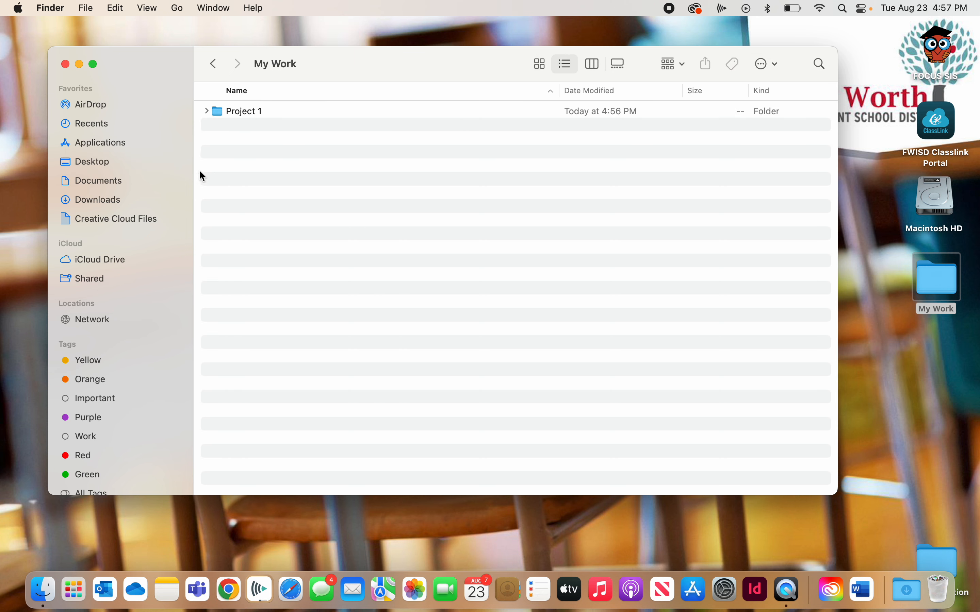
click(115, 163)
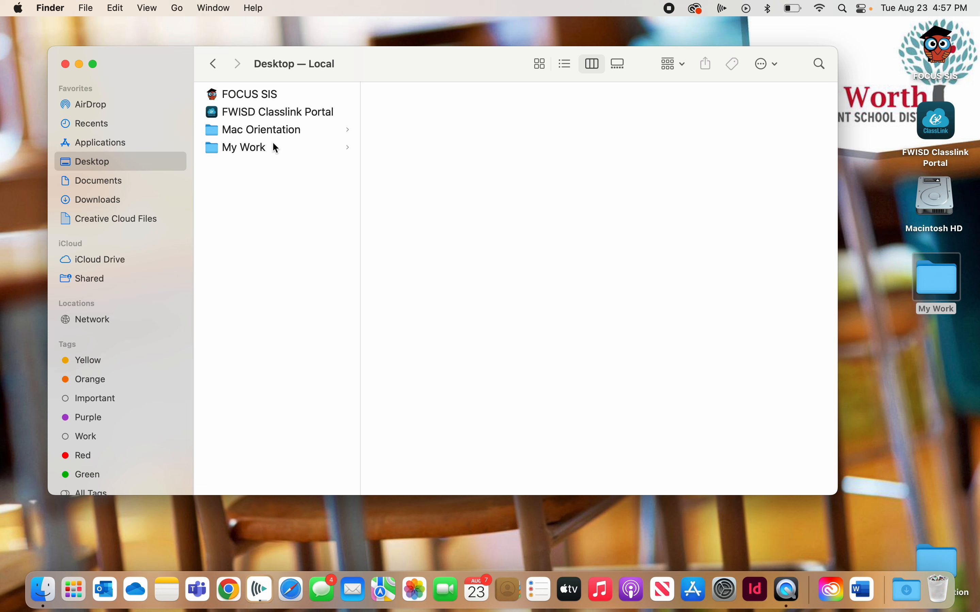
click(250, 150)
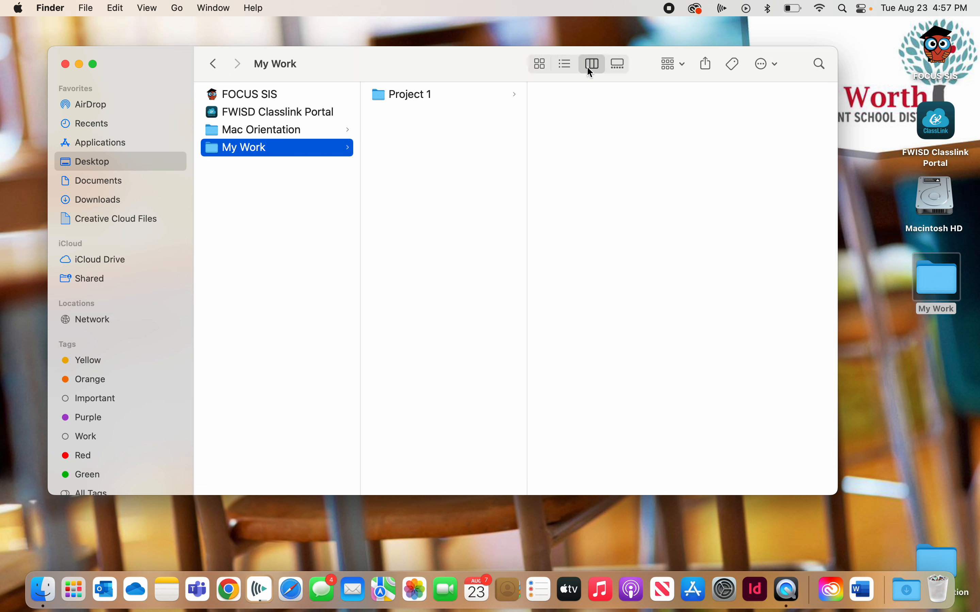
click(567, 64)
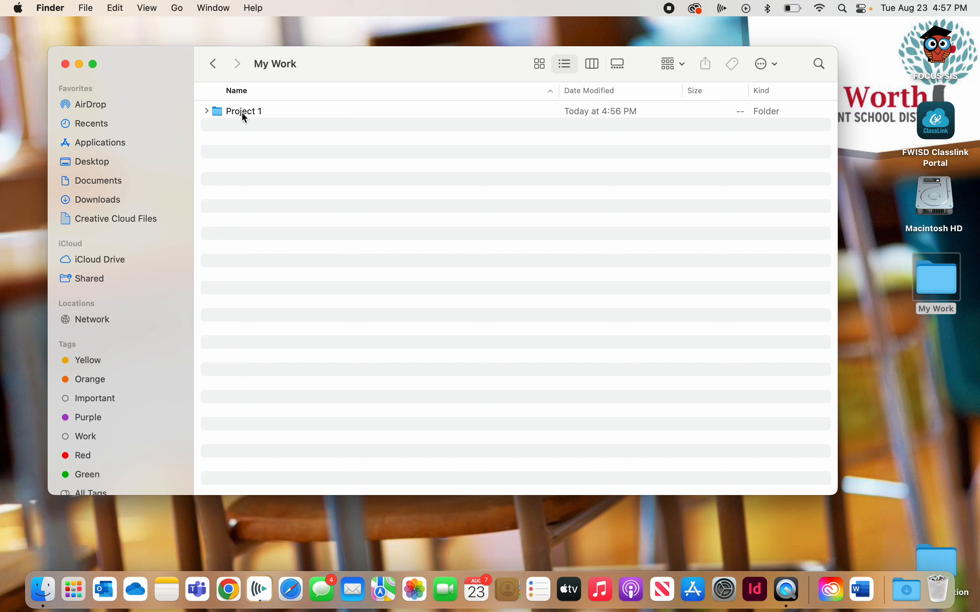
click(207, 111)
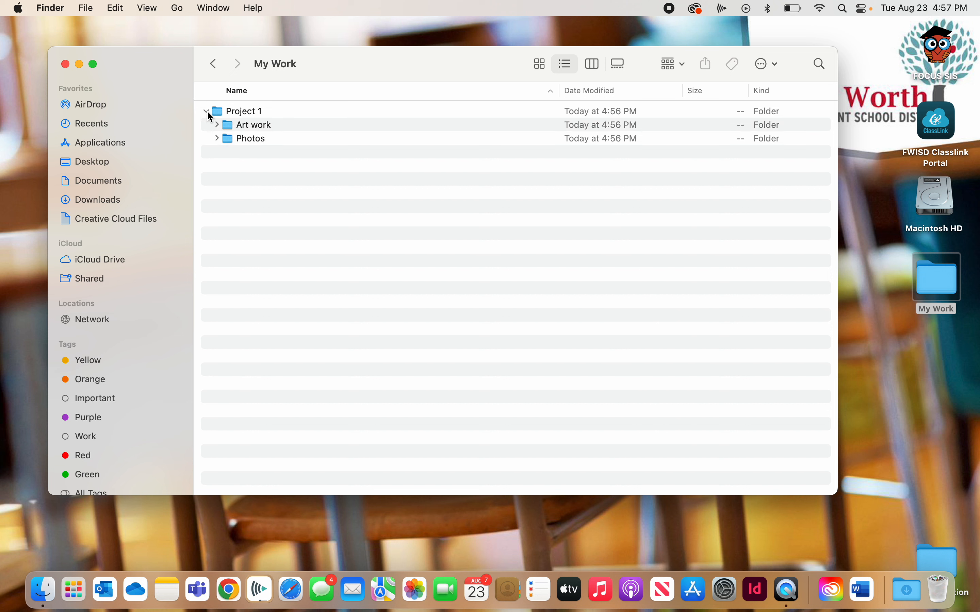
click(217, 139)
click(217, 125)
click(207, 111)
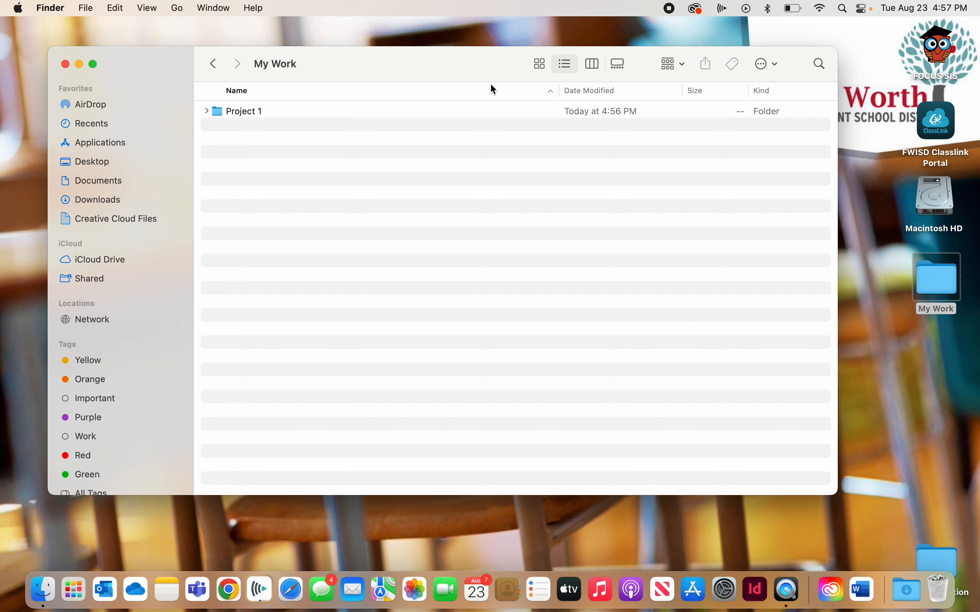
- Show My Work in column view and create two new folders with default names beside Project 1
click(592, 64)
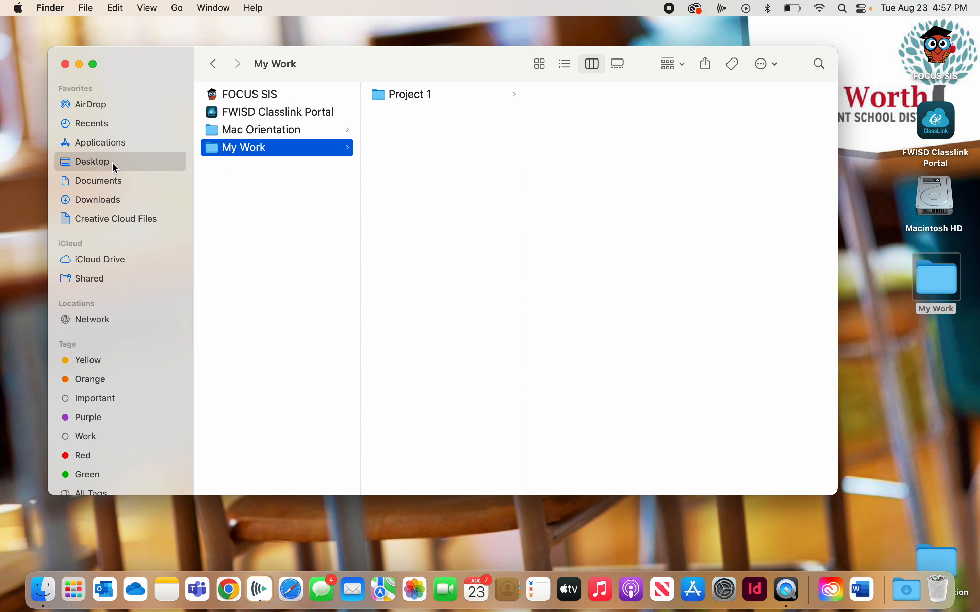
click(430, 107)
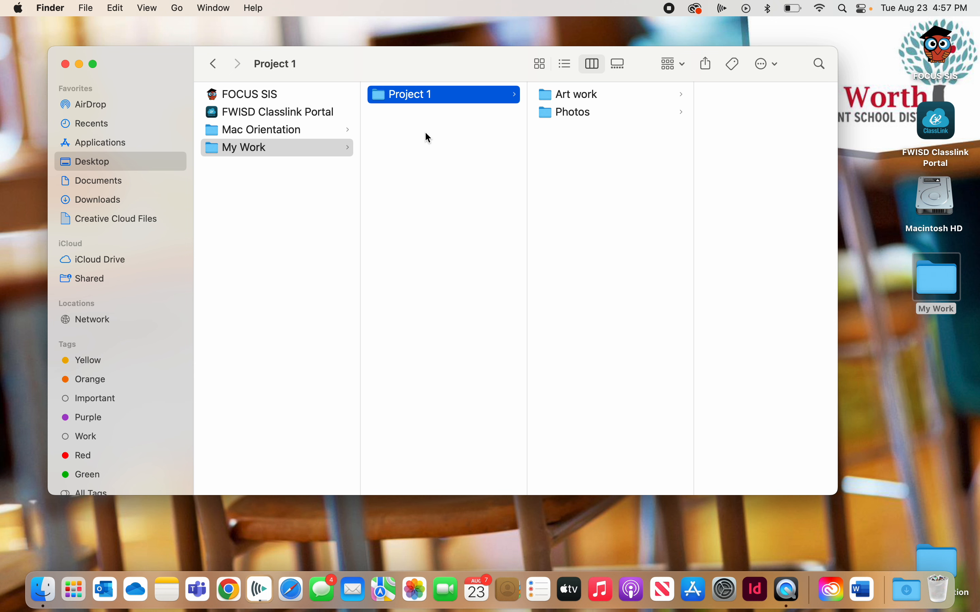
key(Left)
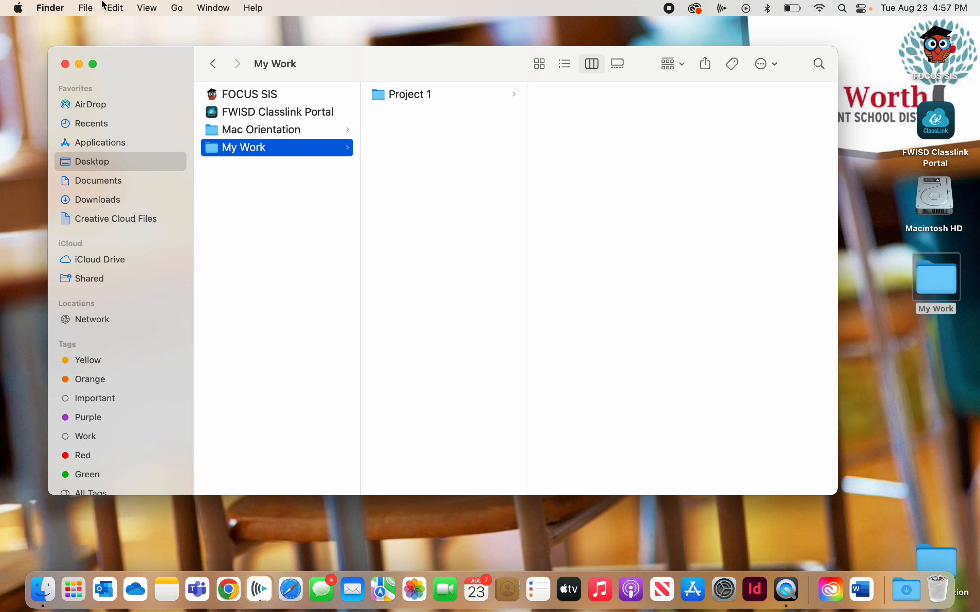
click(86, 8)
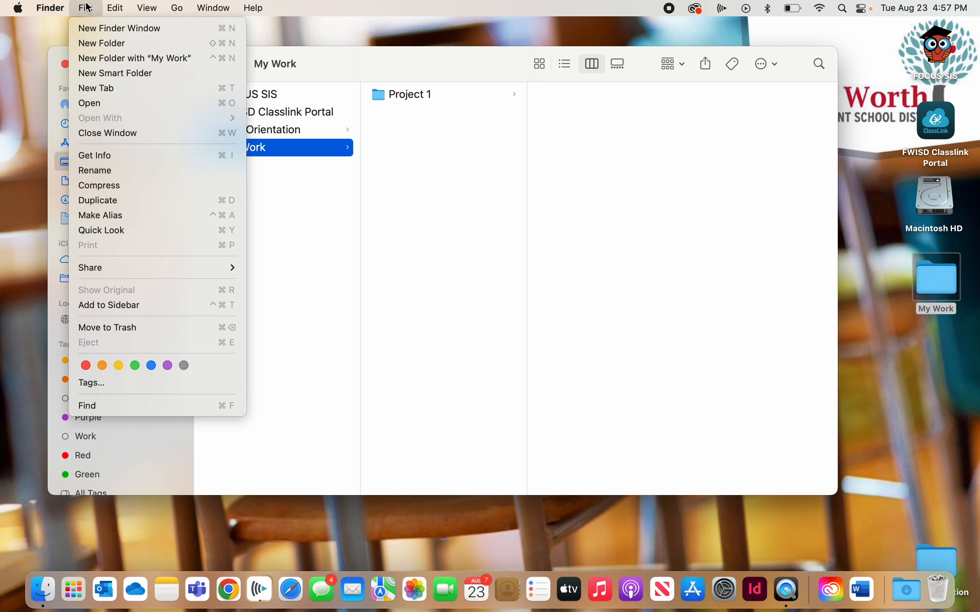
click(109, 44)
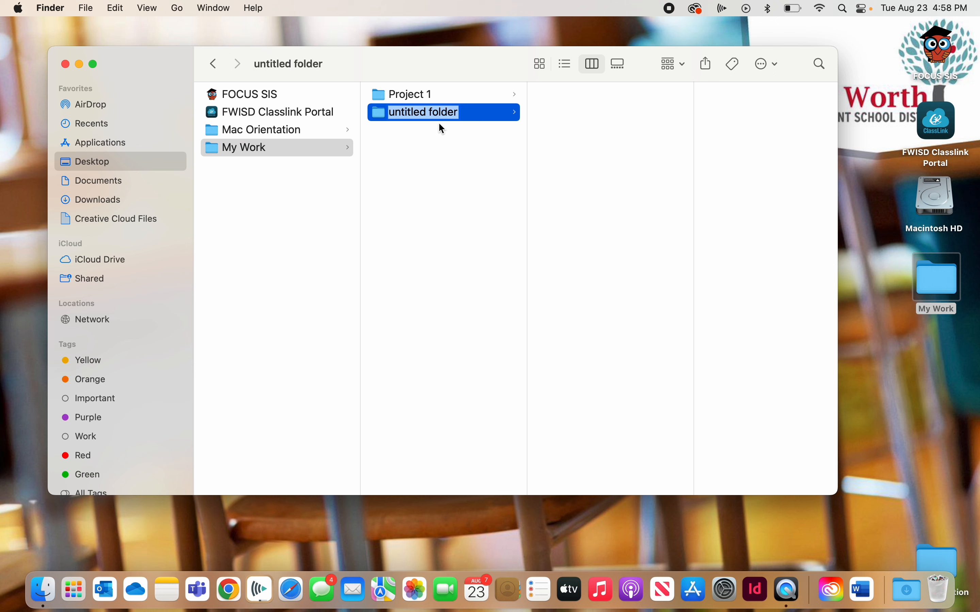
right_click(417, 142)
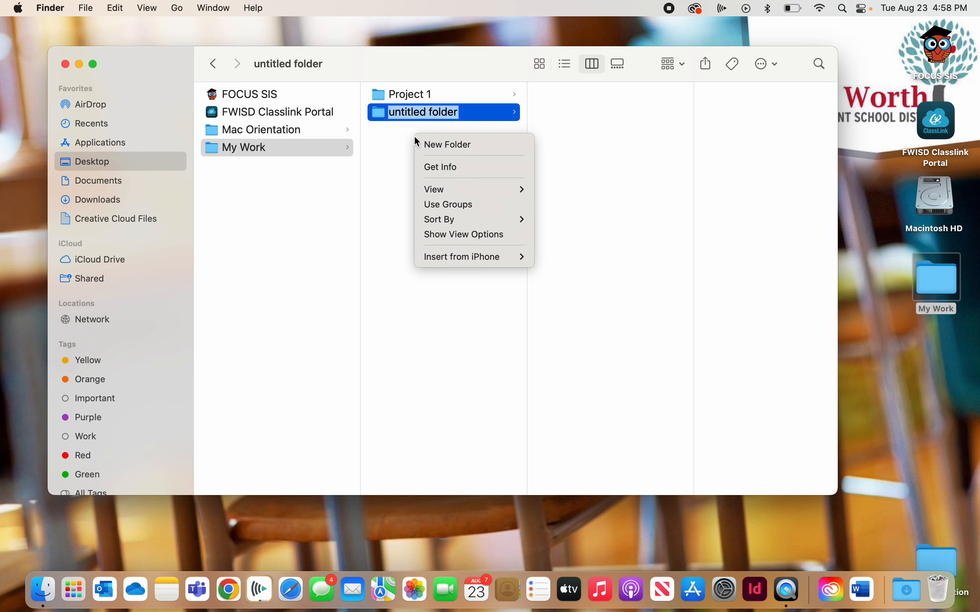
click(457, 147)
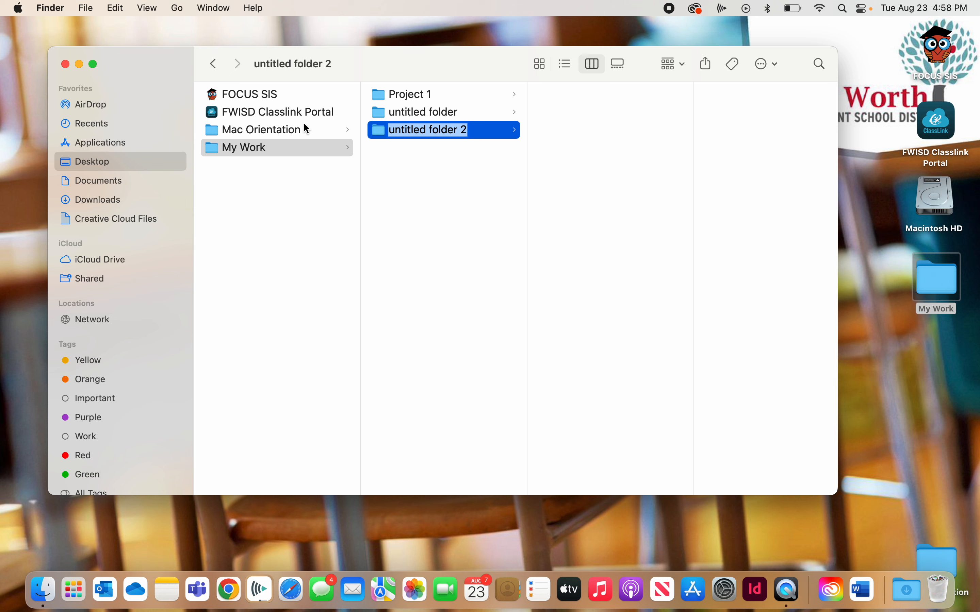
- Add a third new folder to My Work, keeping its default name
click(88, 7)
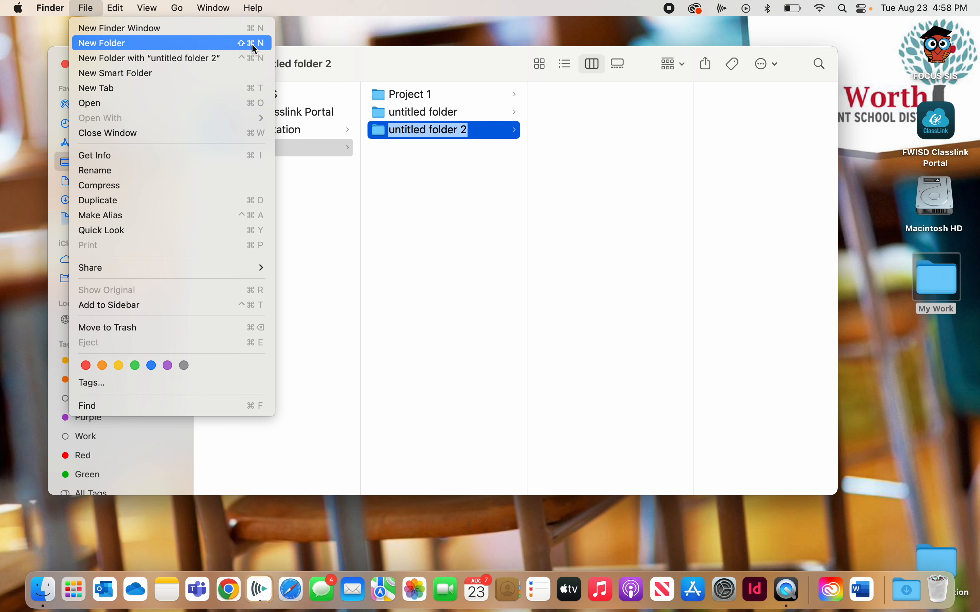
click(434, 178)
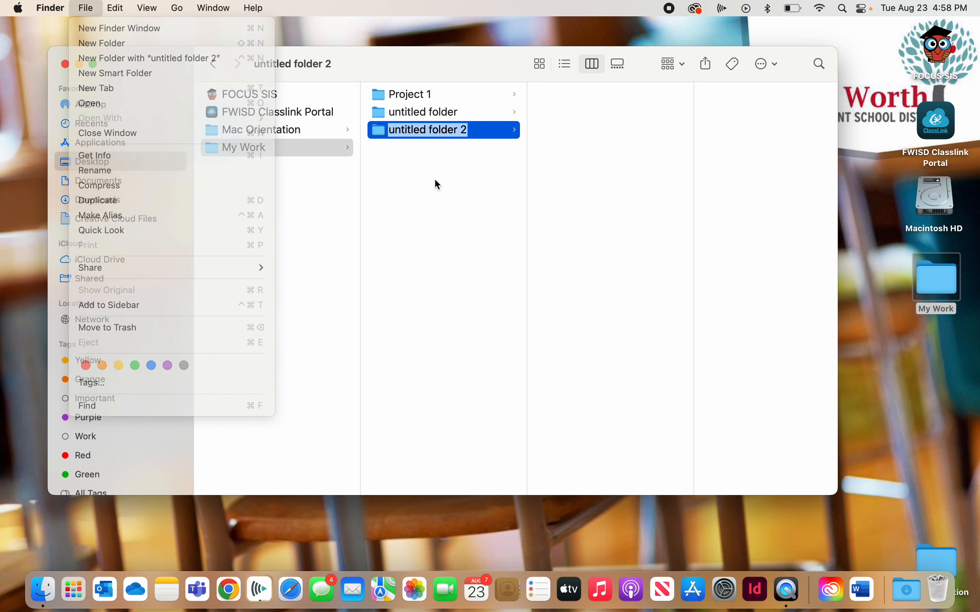
click(430, 178)
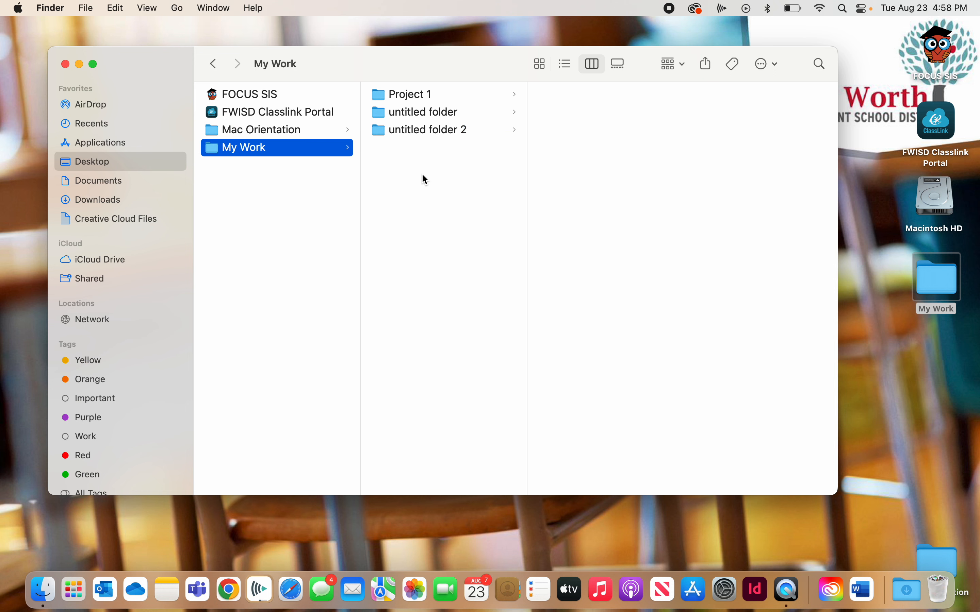
click(415, 185)
key(super+shift+n)
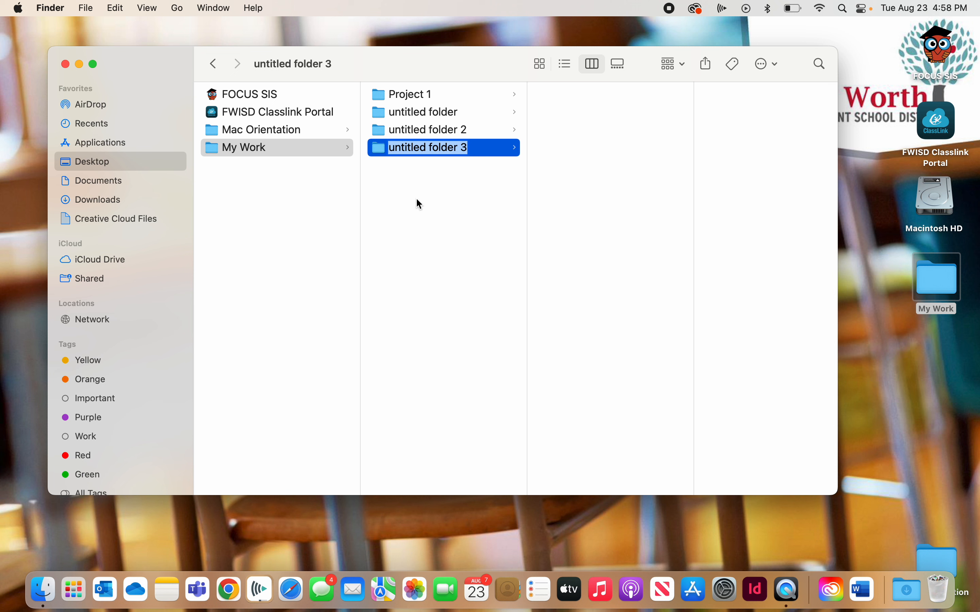
click(438, 187)
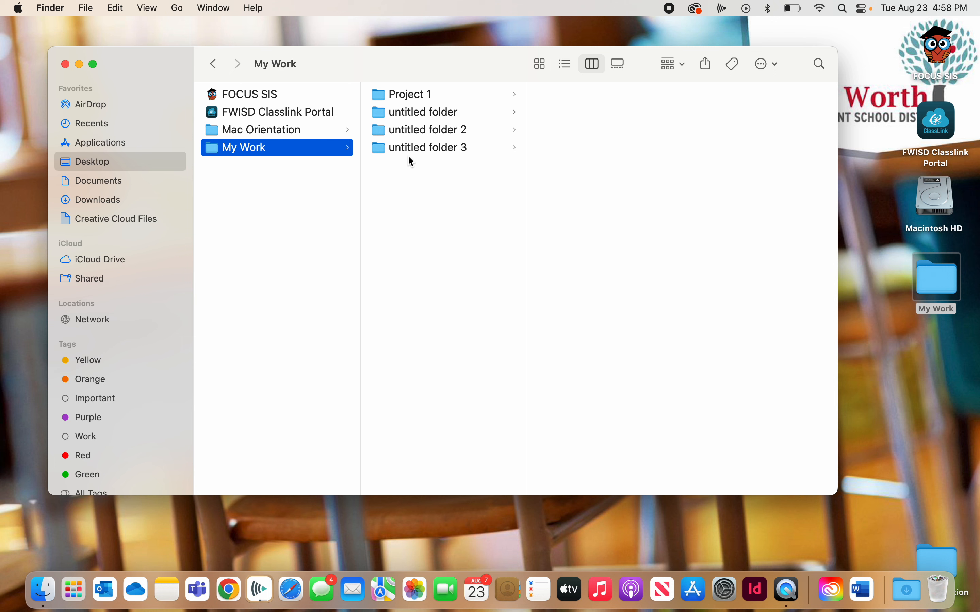
- Move untitled folder 3 and untitled folder 2 from My Work into the Project 1 folder
click(382, 153)
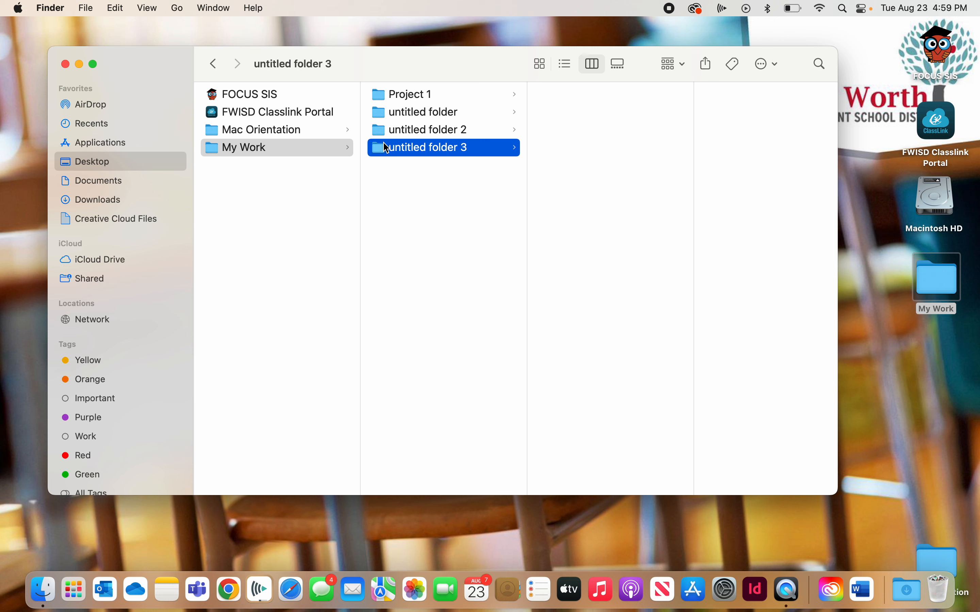
drag(383, 153, 416, 96)
drag(415, 101, 481, 101)
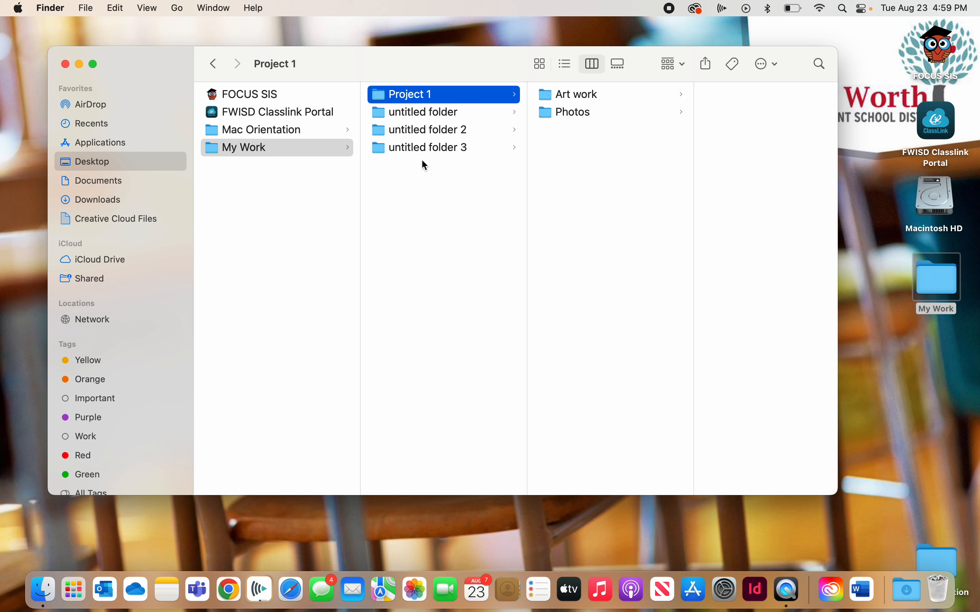
click(440, 182)
drag(382, 150, 383, 99)
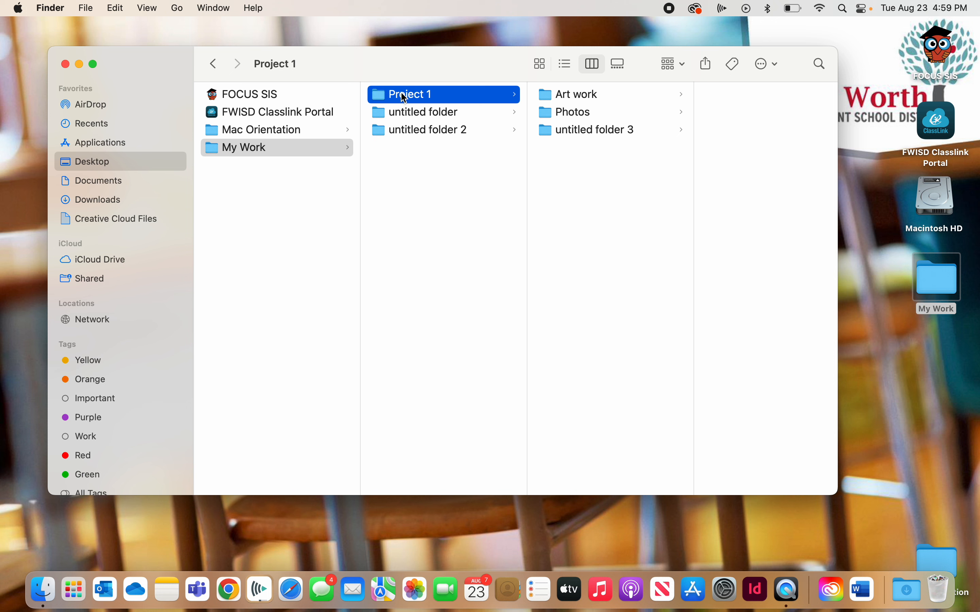
drag(381, 132, 397, 99)
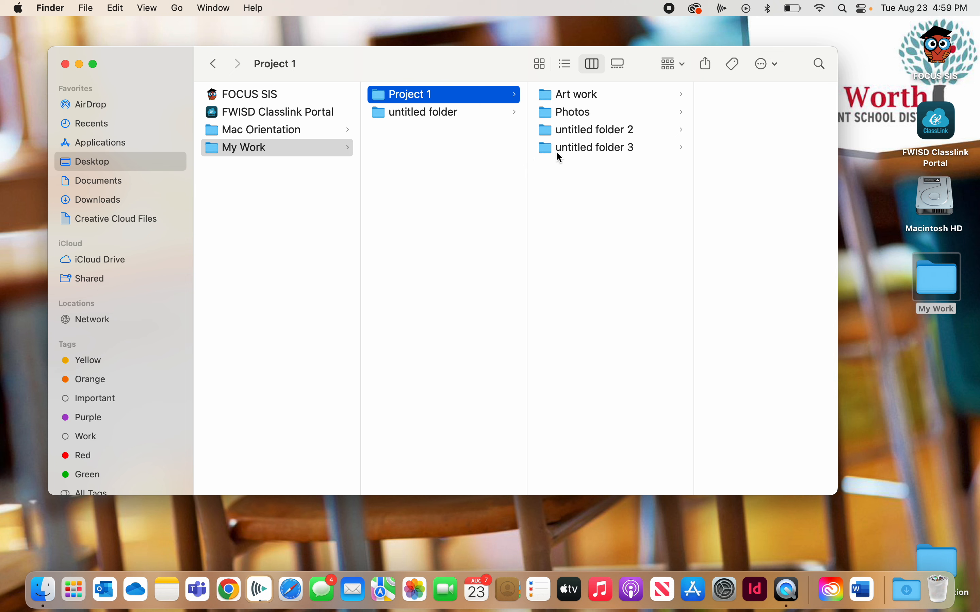
- Move untitled folder 3 and untitled folder 2 out of Project 1, back into My Work
drag(545, 147, 394, 150)
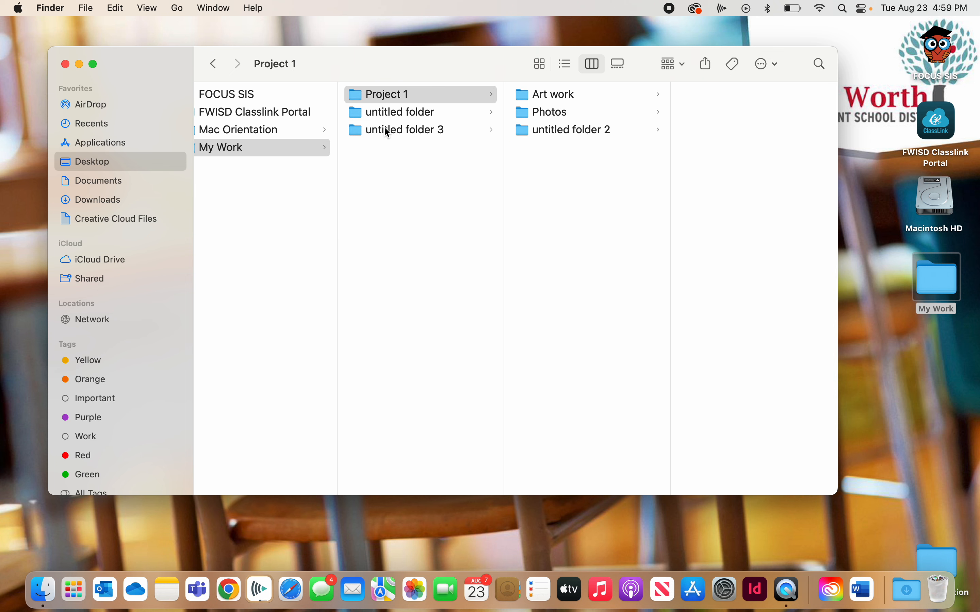
drag(522, 129, 388, 166)
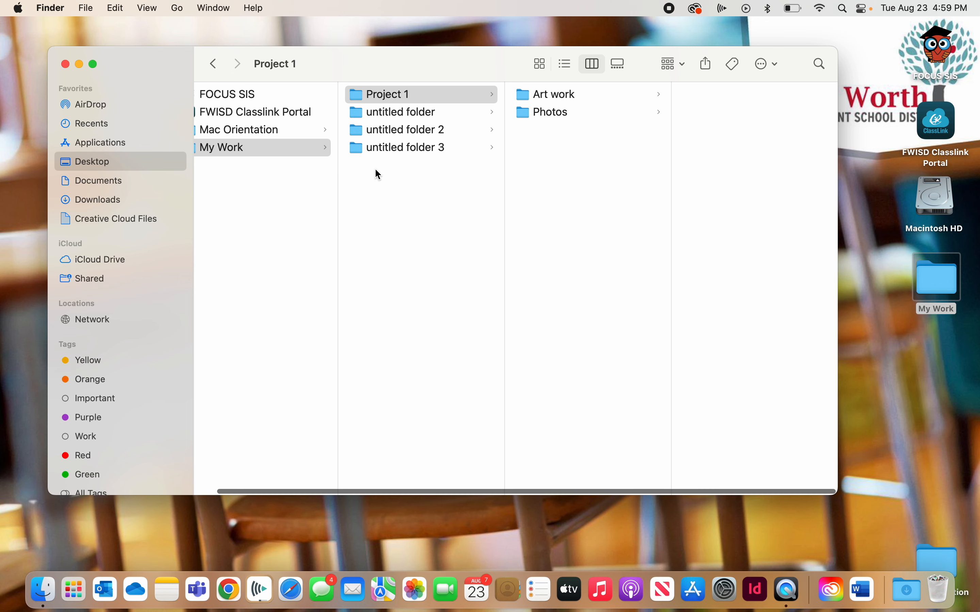